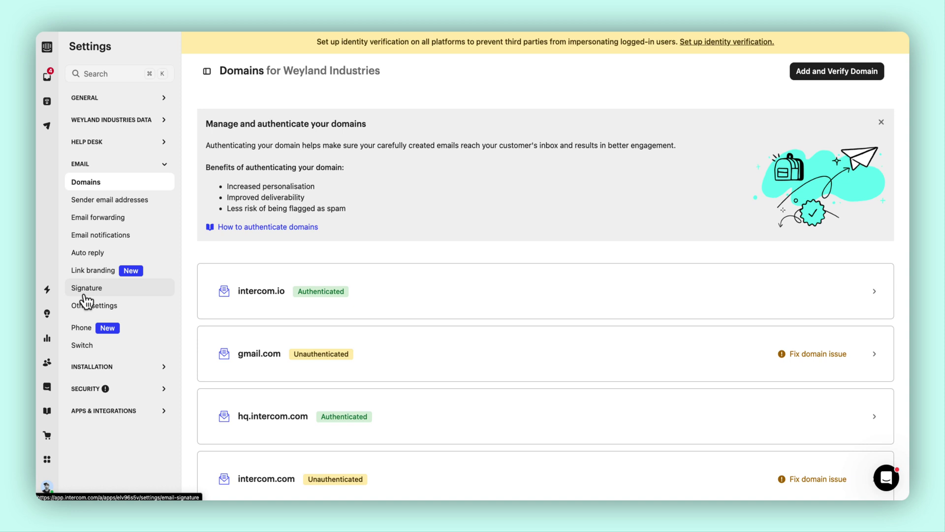
# - Copy the Intercom forwarding address from the Email forwarding settings
pyautogui.click(98, 223)
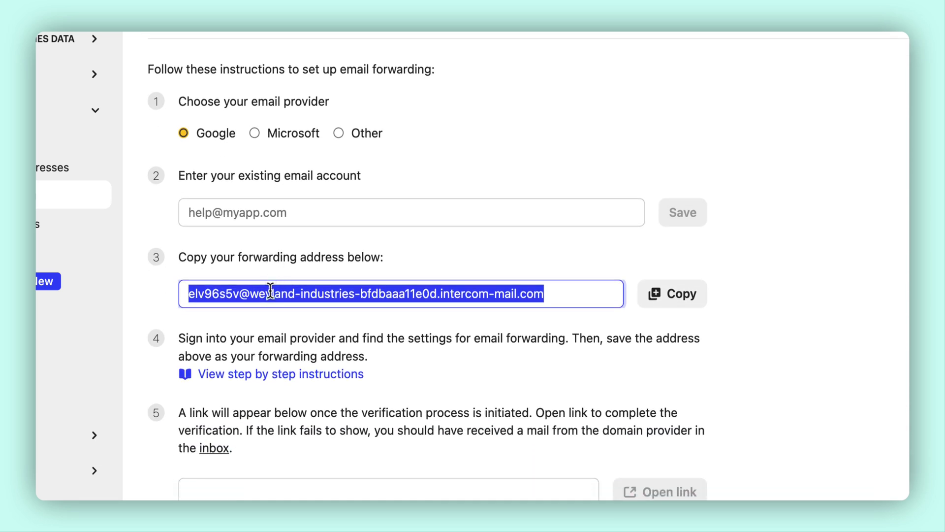
pyautogui.click(270, 291)
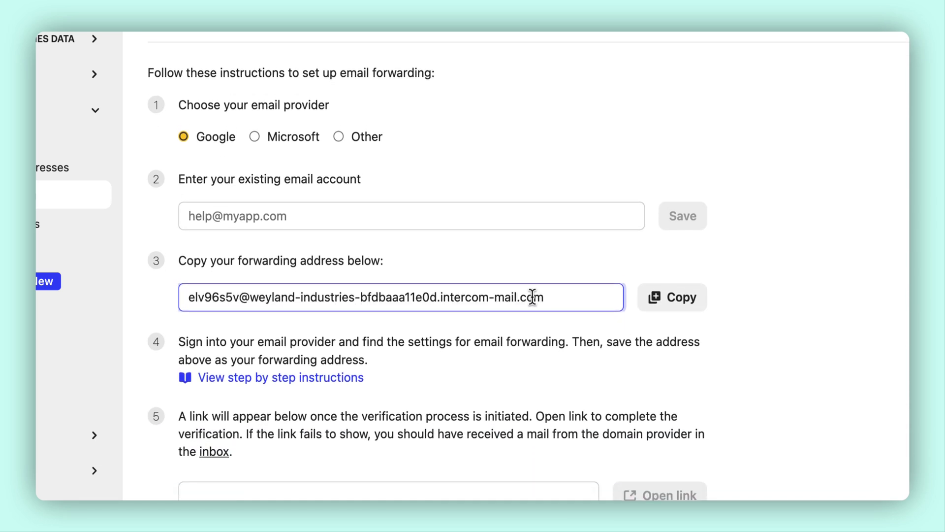
pyautogui.click(701, 306)
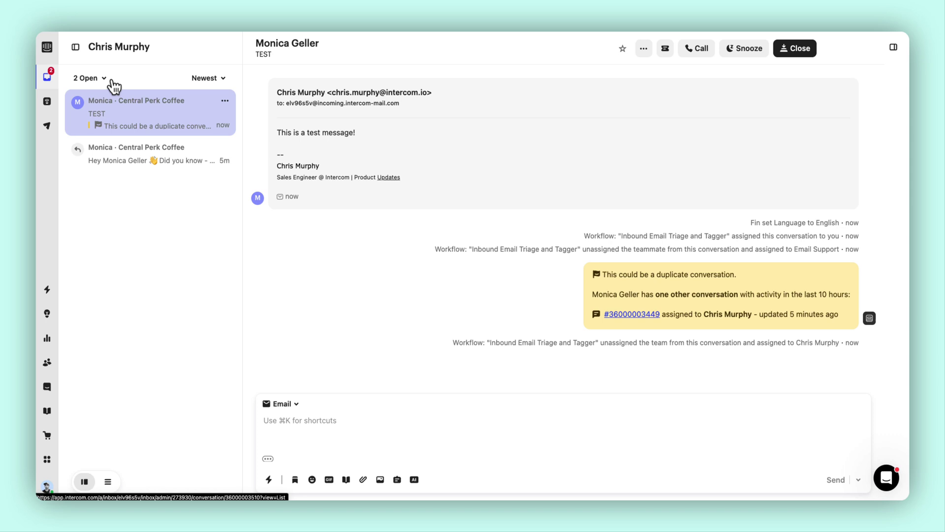
pyautogui.click(80, 53)
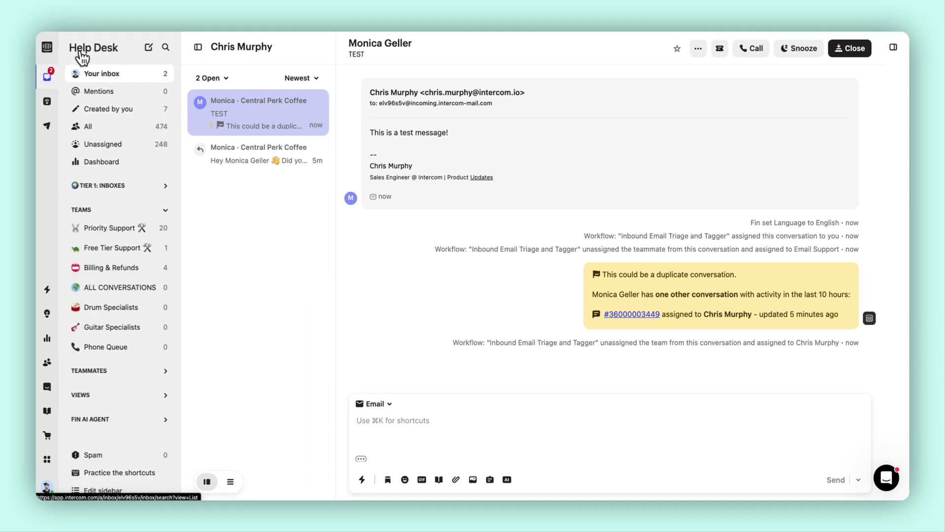
pyautogui.click(103, 132)
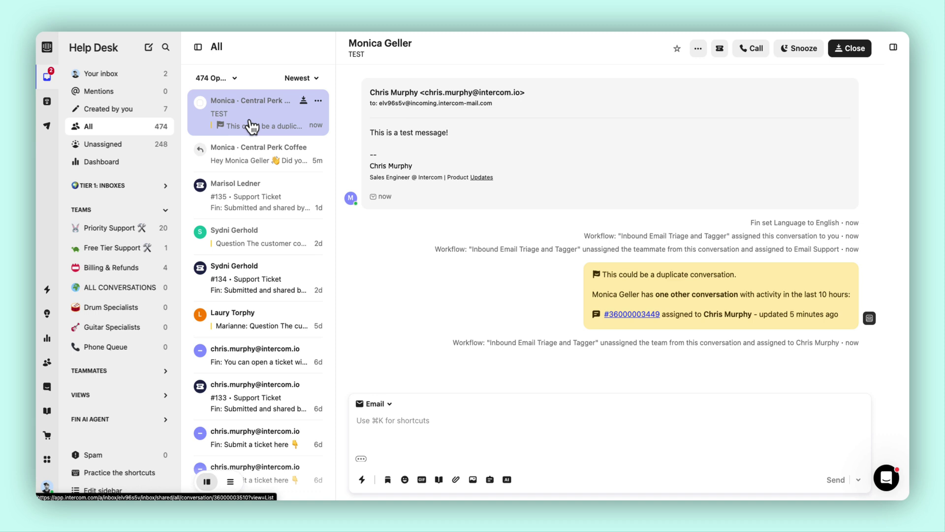
pyautogui.click(125, 78)
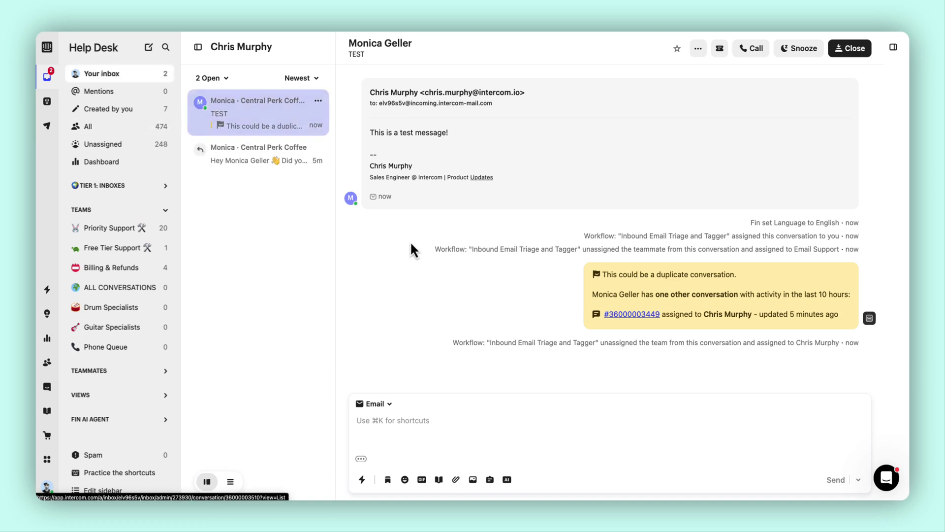
pyautogui.press('[')
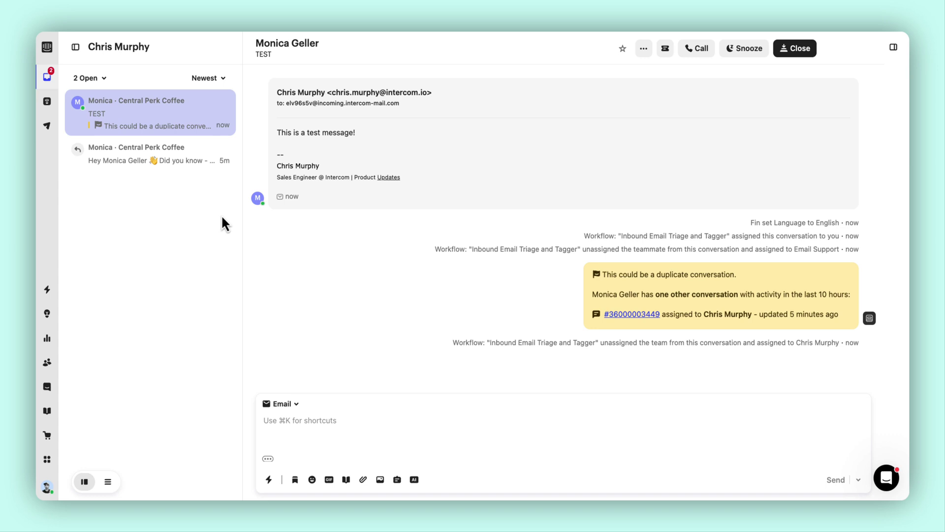
pyautogui.moveTo(517, 148)
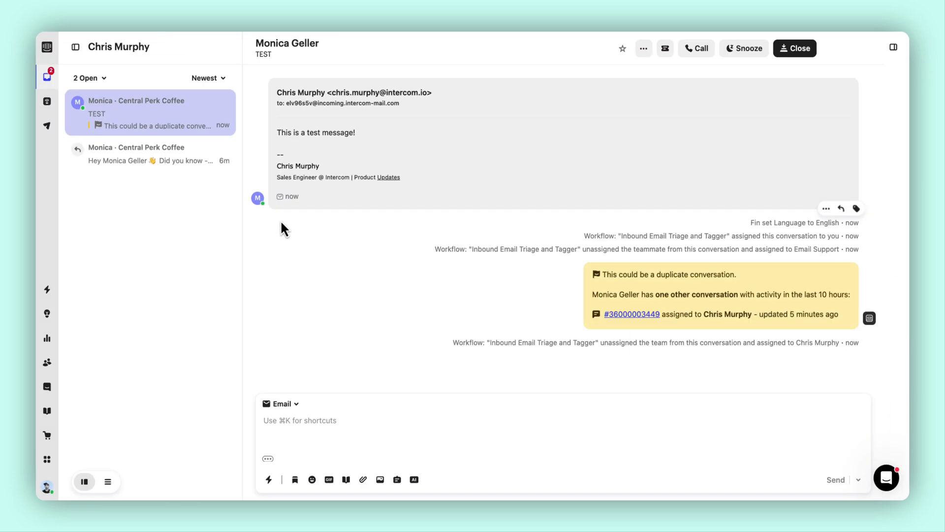
# - View the other Central Perk Coffee conversation, then open the DEMO: Email Routing workflow
pyautogui.click(186, 167)
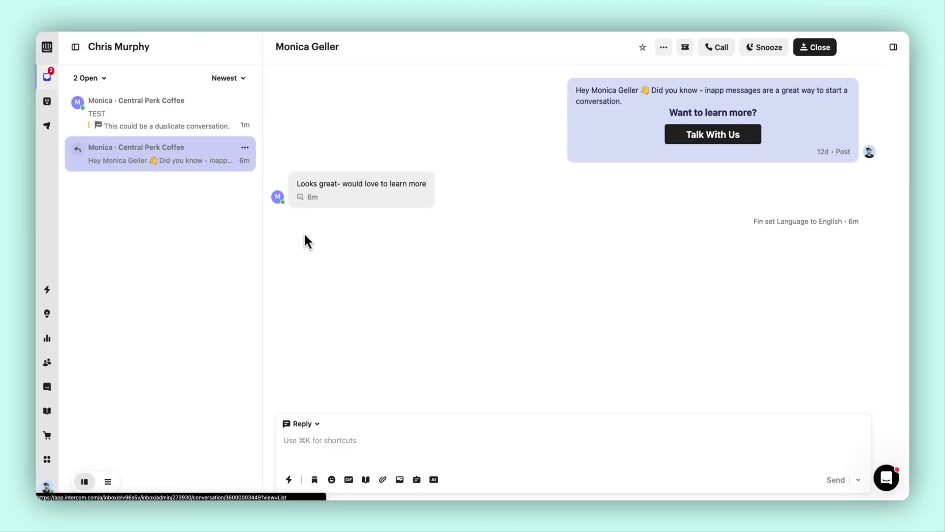
pyautogui.click(77, 46)
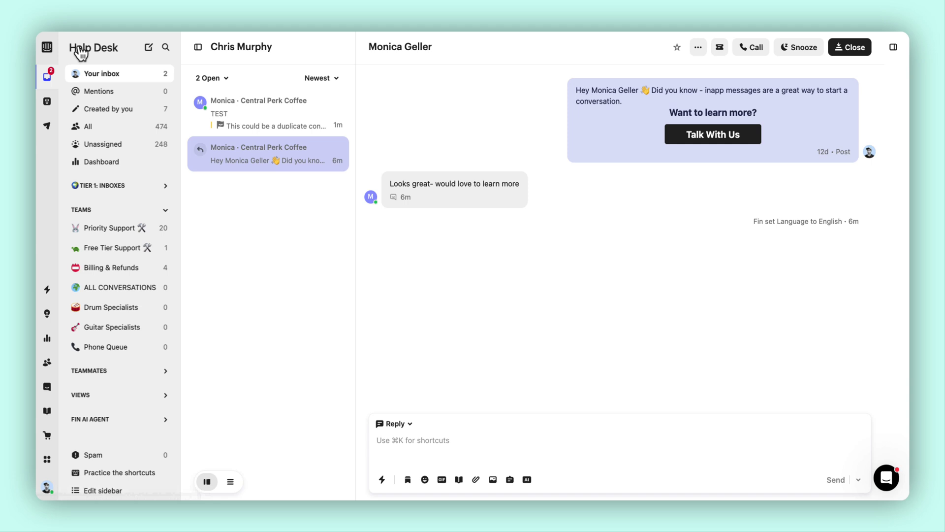
pyautogui.click(149, 47)
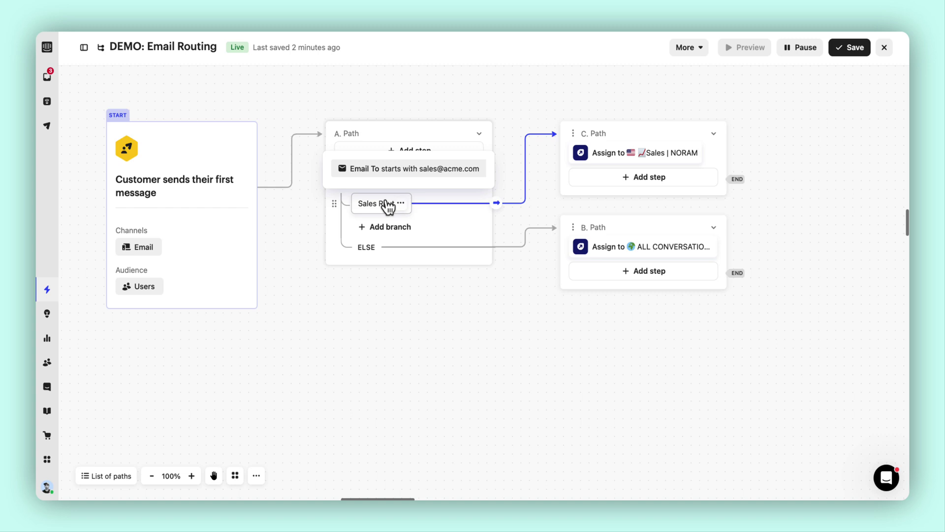
pyautogui.moveTo(382, 203)
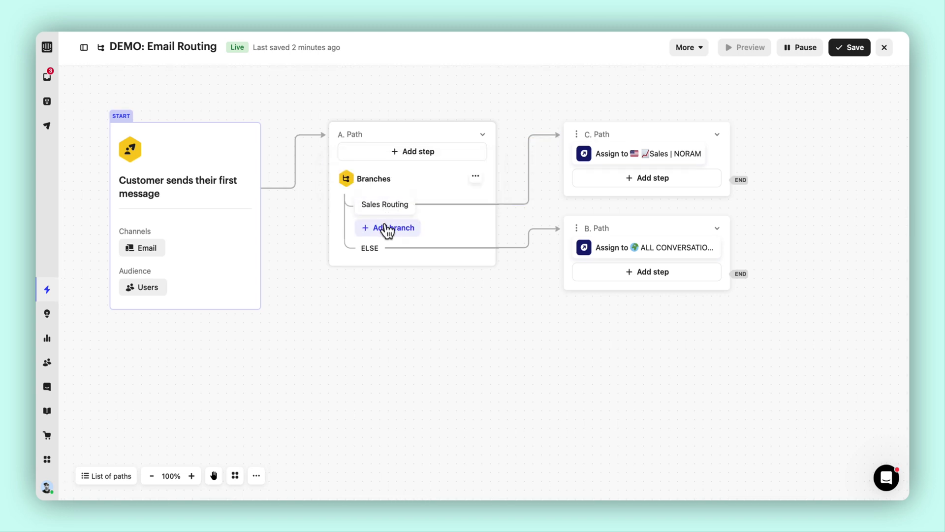
pyautogui.click(386, 227)
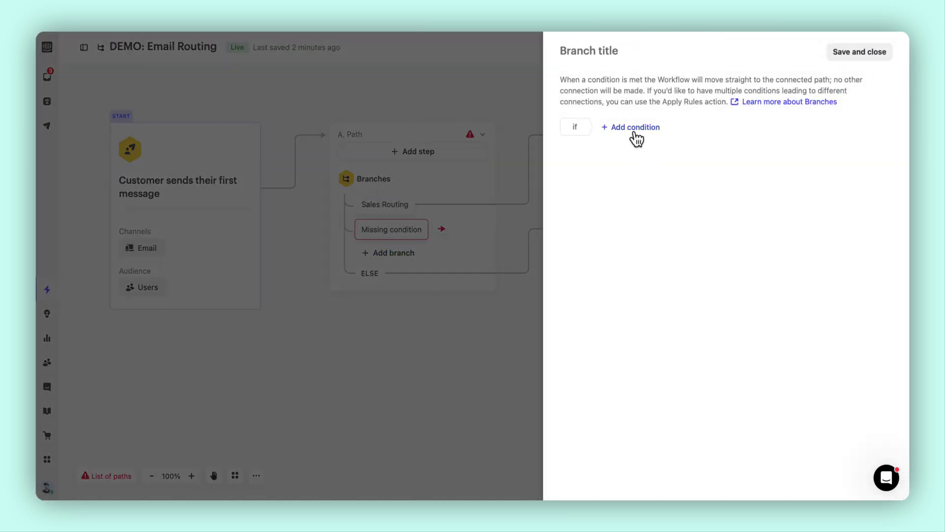
pyautogui.click(635, 129)
pyautogui.write('Email To')
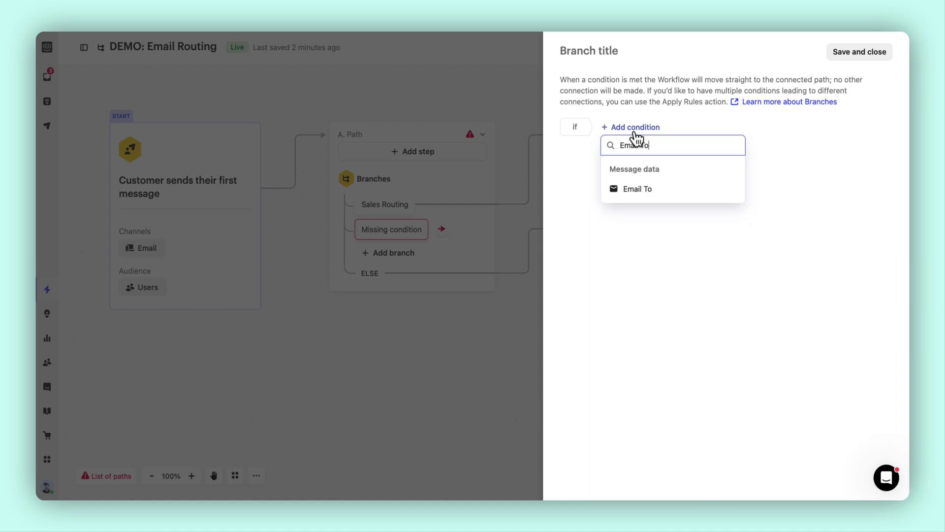
pyautogui.click(637, 190)
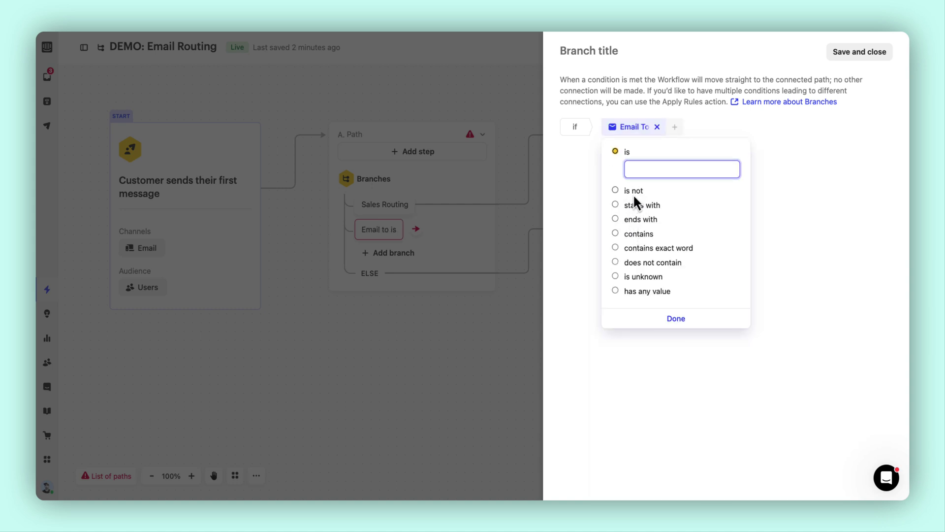
pyautogui.write('support@')
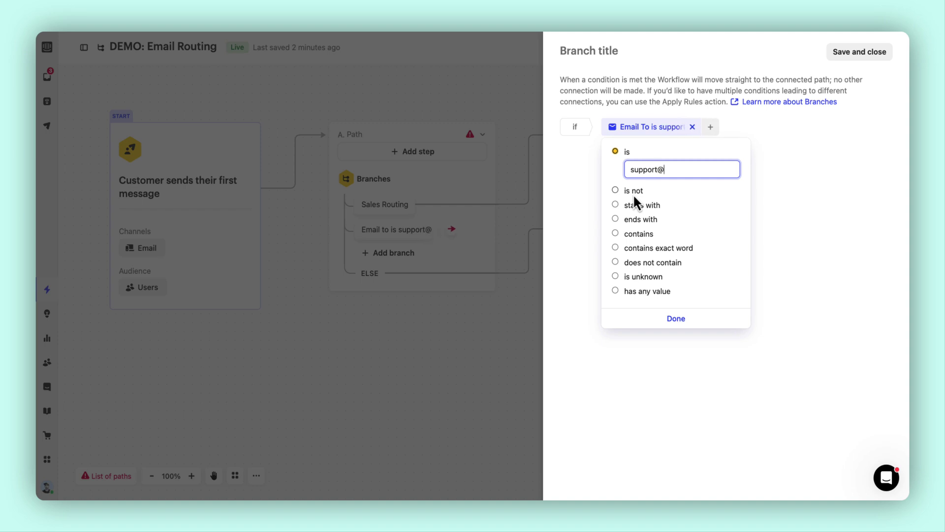
pyautogui.write('acme.com')
pyautogui.press('Return')
pyautogui.click(606, 49)
pyautogui.write('S')
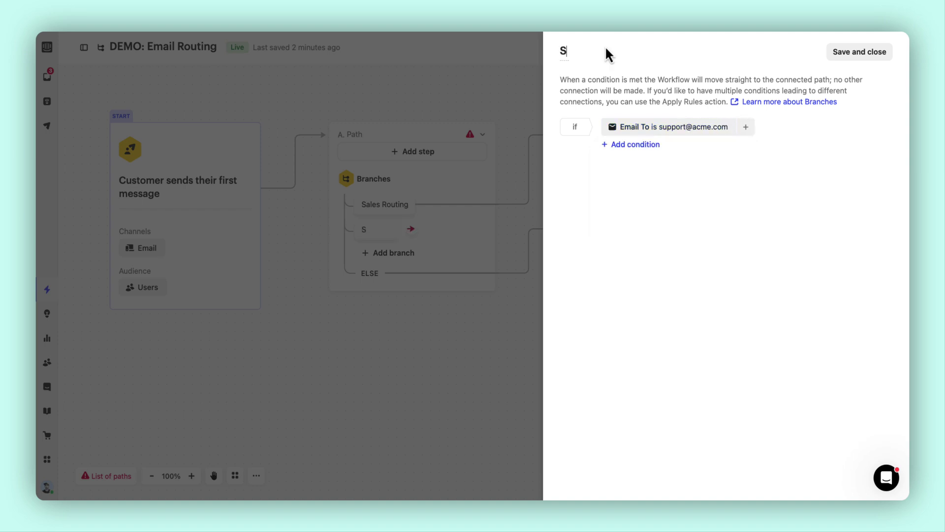
pyautogui.write('upport Routing')
pyautogui.click(867, 52)
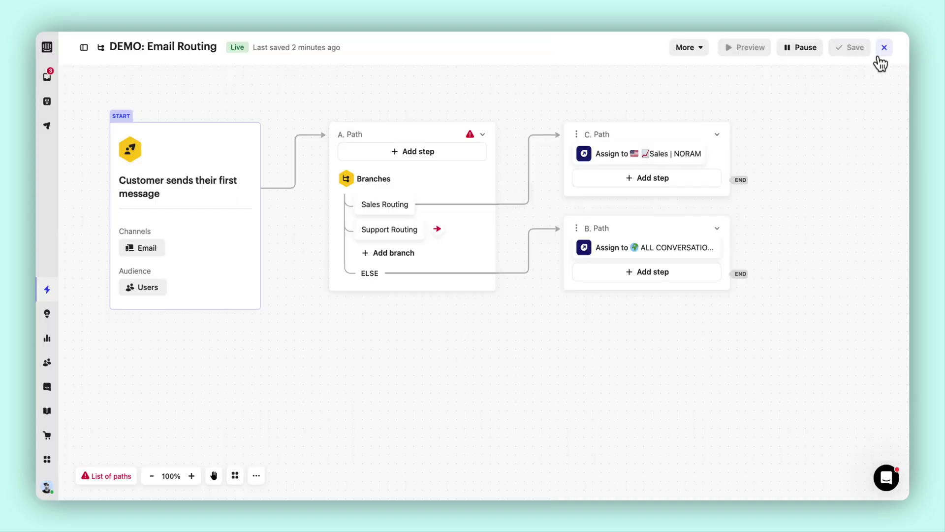
# - Add an Assign step to the Support Routing path that assigns conversations to Support NORAM
pyautogui.click(441, 231)
pyautogui.write('assig')
pyautogui.click(521, 142)
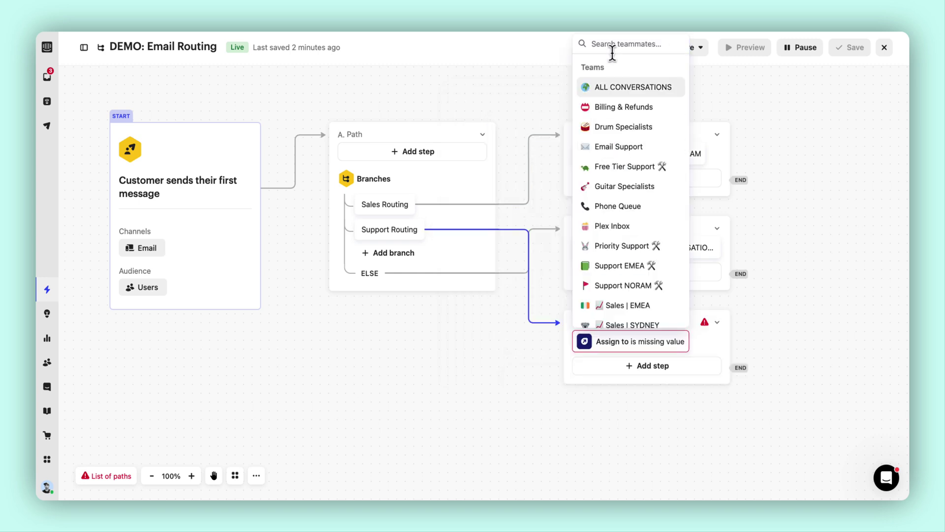
pyautogui.write('support')
pyautogui.click(622, 309)
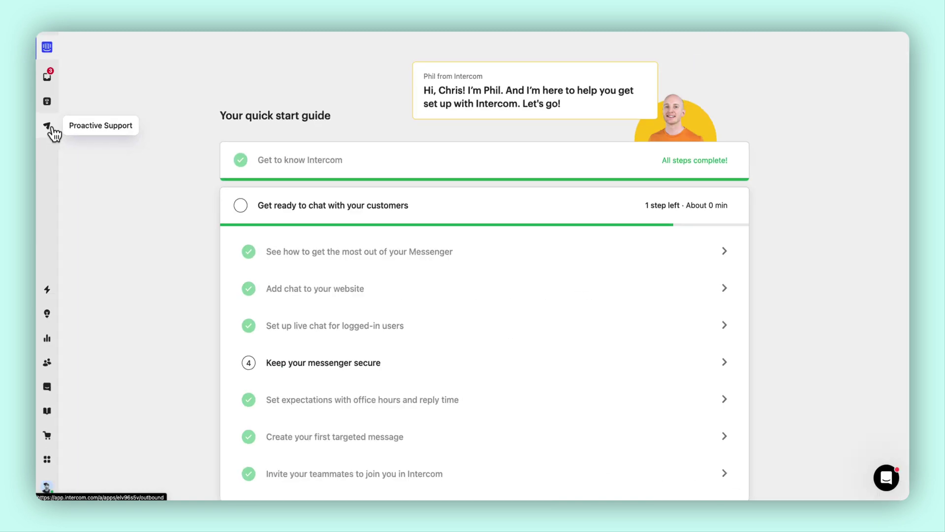
# - Go to Settings > Email > Domains and expand the gmail.com domain's authentication steps
pyautogui.click(47, 488)
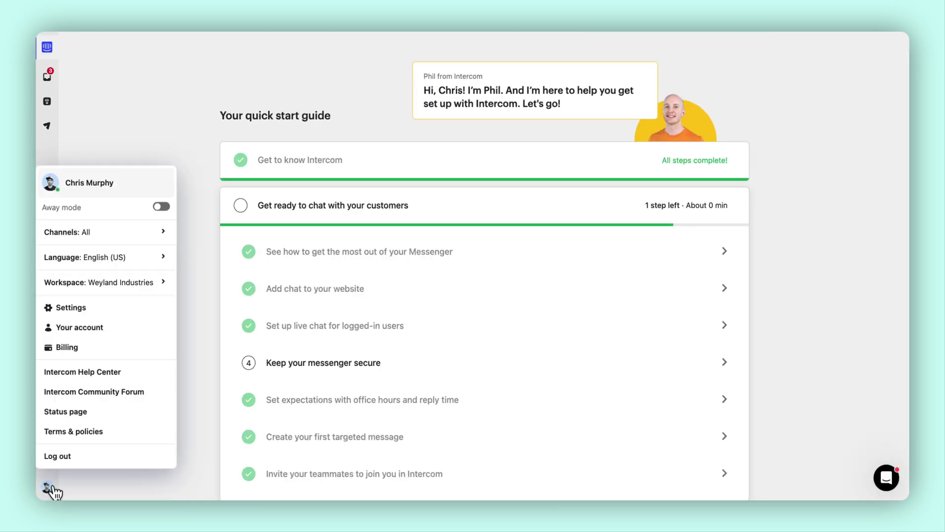
pyautogui.click(85, 308)
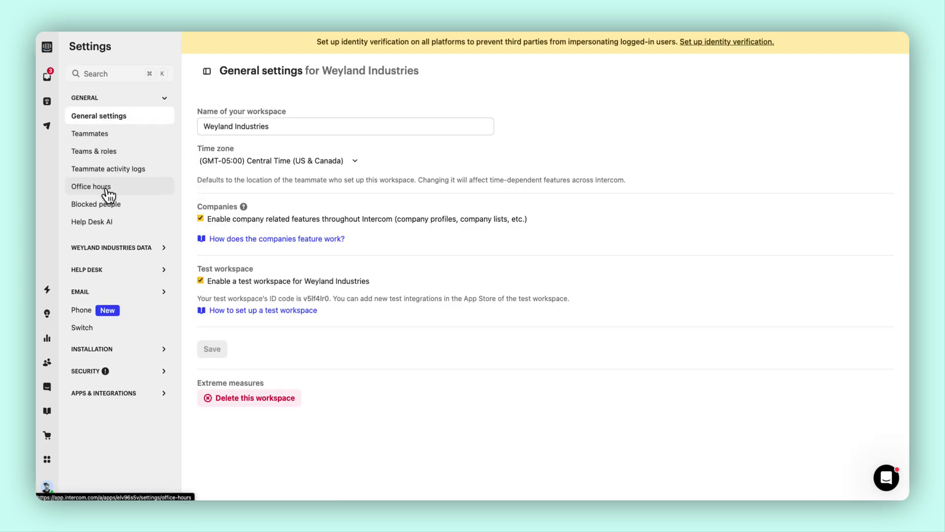
pyautogui.click(106, 291)
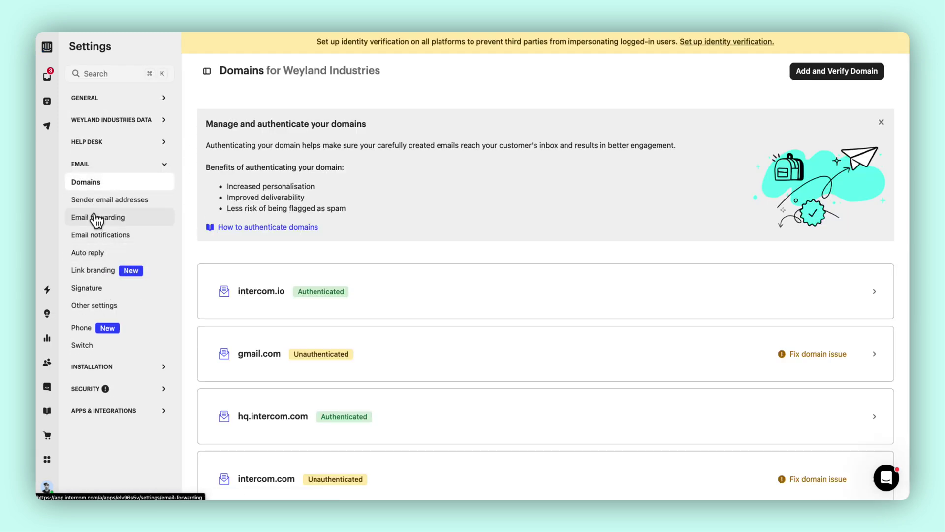
pyautogui.scroll(-2, 297, 298)
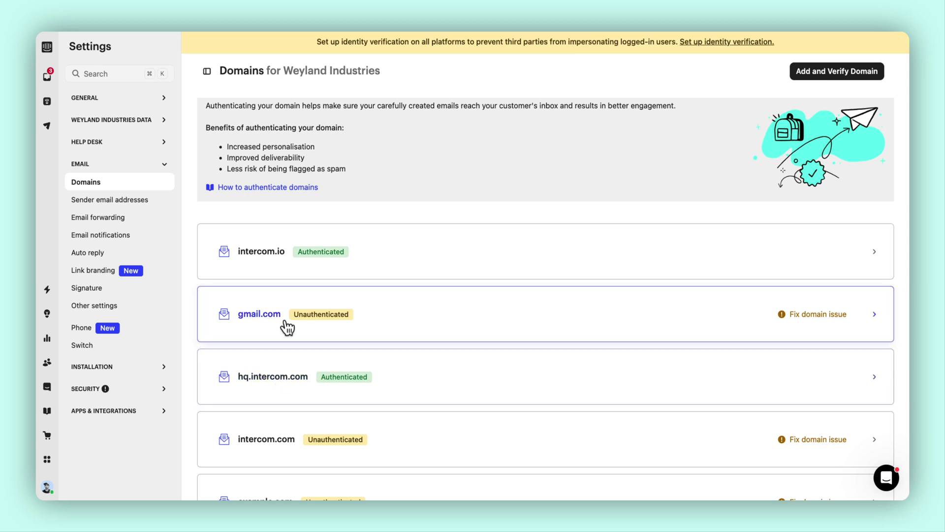
pyautogui.click(289, 329)
# - Review the getting-started authentication instructions and the domain provider list without choosing a provider
pyautogui.click(296, 367)
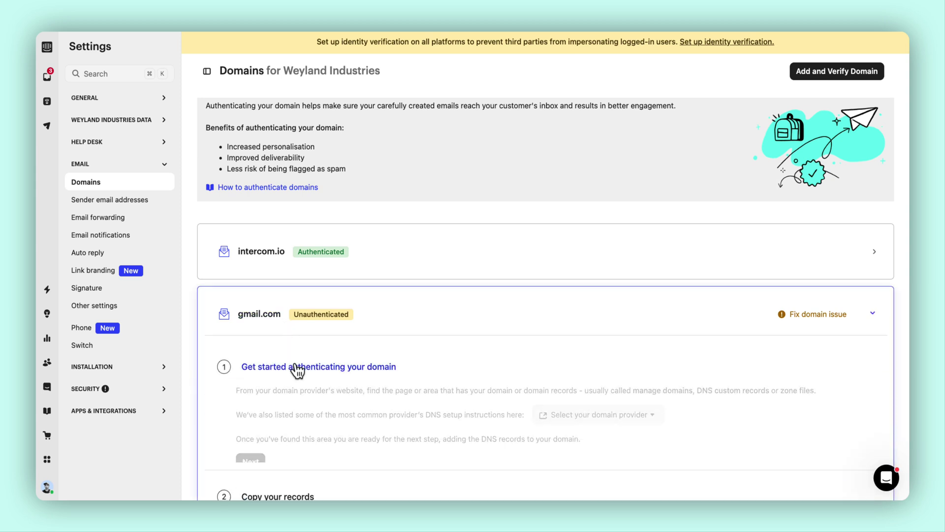
pyautogui.scroll(-5, 389, 320)
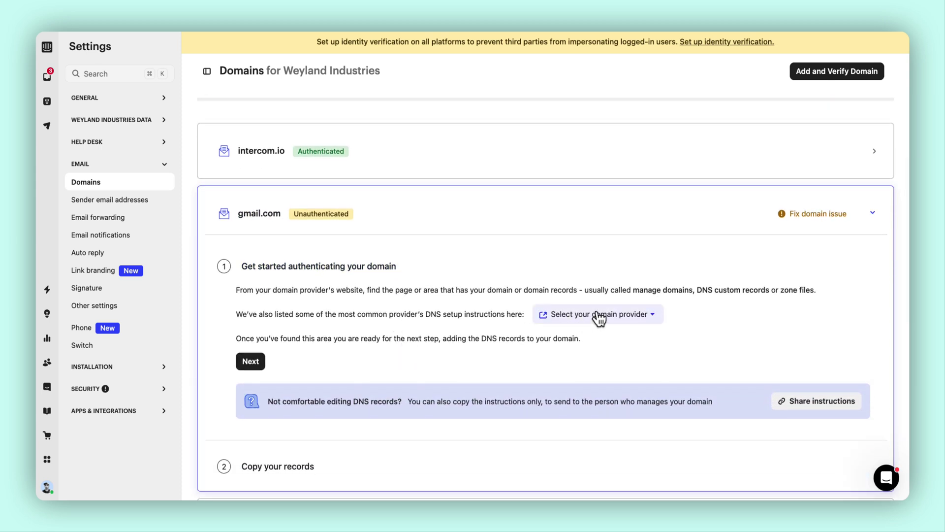
pyautogui.click(600, 316)
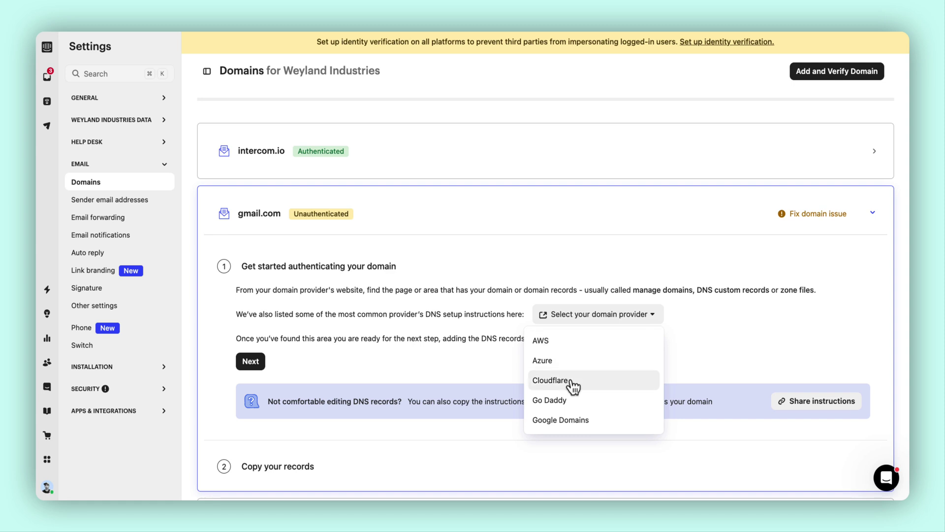
pyautogui.click(467, 299)
pyautogui.scroll(-2, 467, 299)
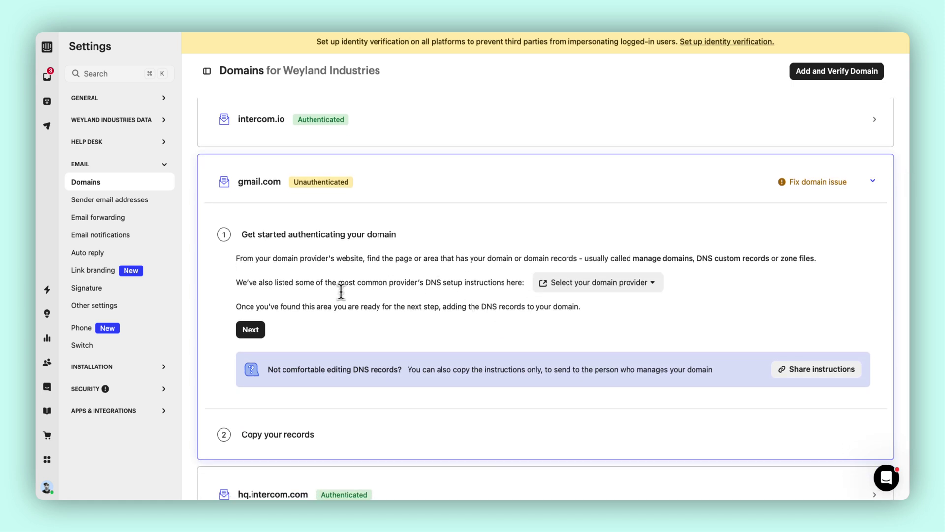
# - Show gmail.com's DNS records to copy and recheck its authentication status
pyautogui.click(291, 435)
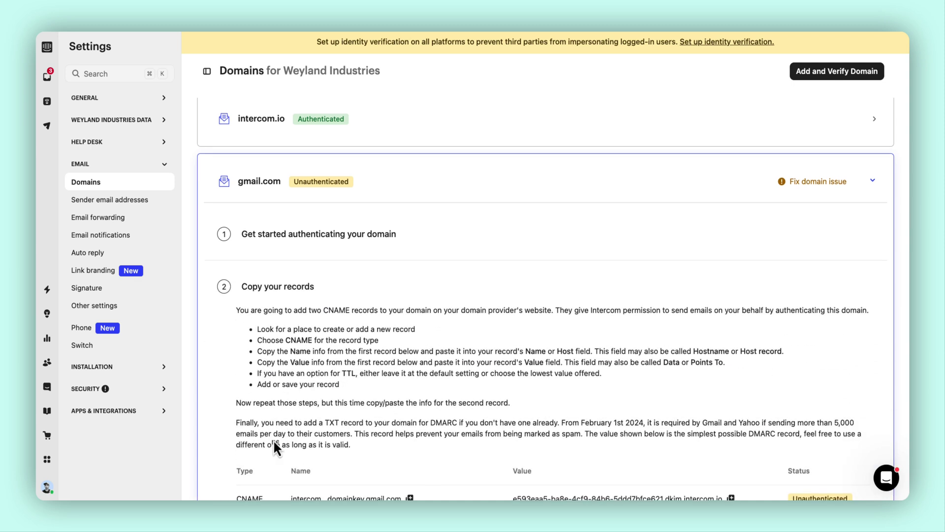
pyautogui.scroll(-2, 280, 437)
pyautogui.scroll(-2, 393, 360)
pyautogui.scroll(-1, 393, 348)
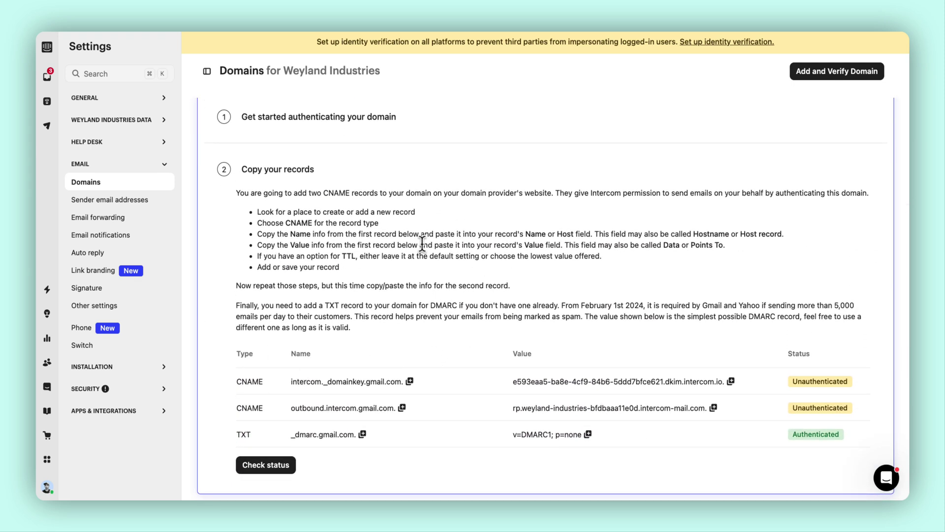
pyautogui.click(270, 468)
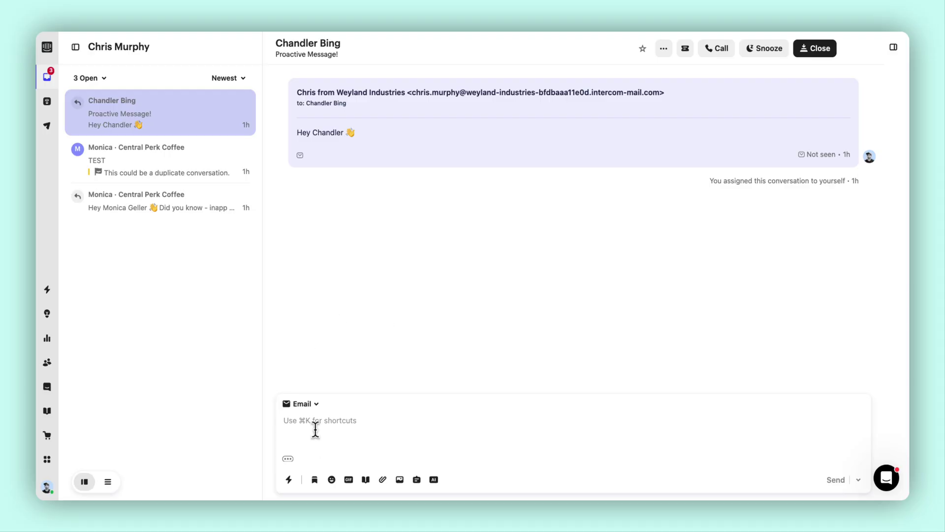
# - Insert the Close Out Convo macro into Chandler Bing's reply using #clo
pyautogui.click(315, 430)
pyautogui.write('#')
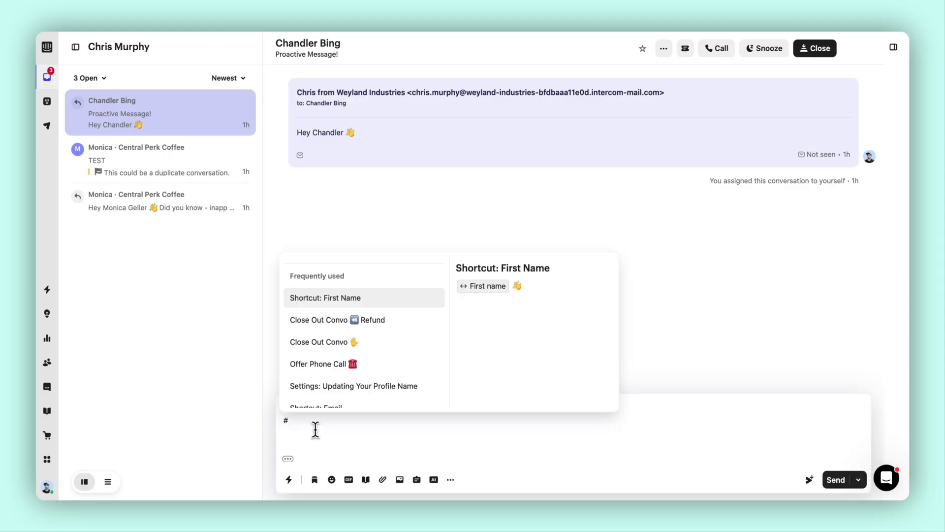
pyautogui.write('clo')
pyautogui.press('Return')
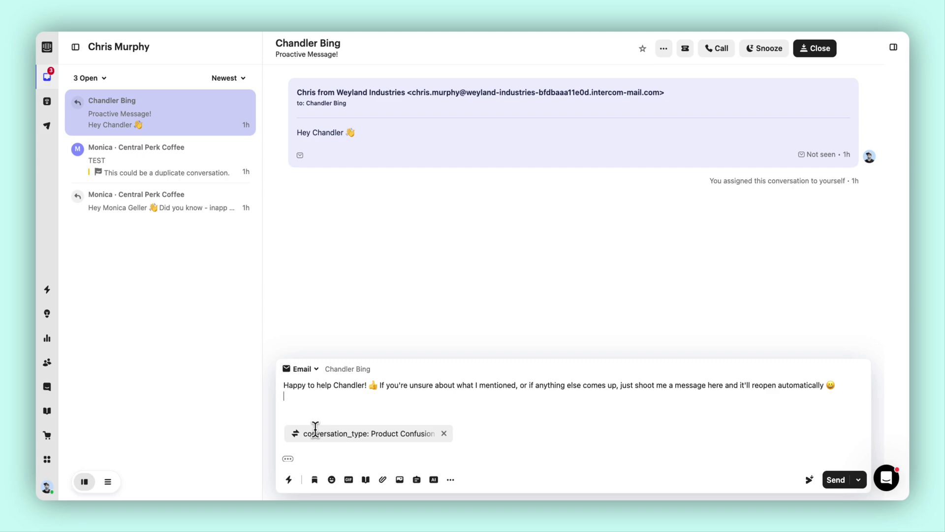